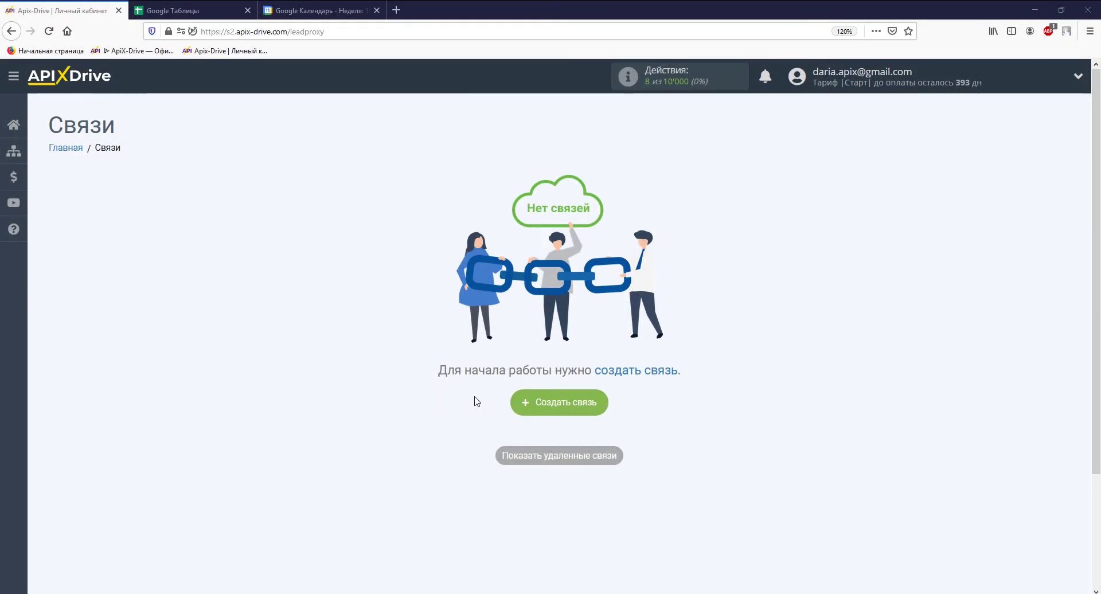
Step: Create a new connection with Google Sheets as the source and action Загрузить строки (новые)
left_click(543, 410)
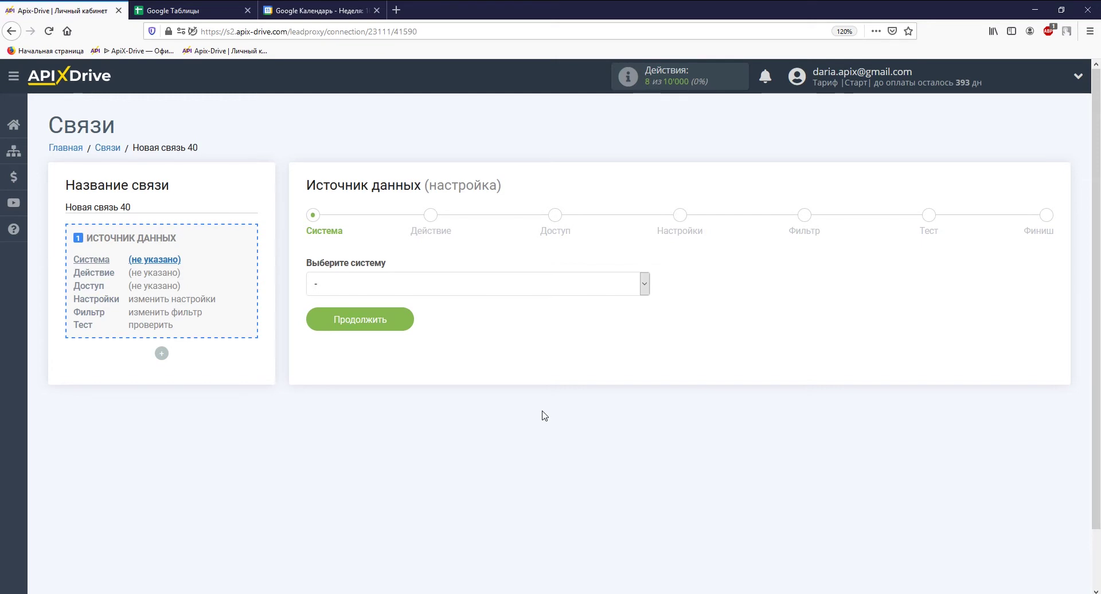
left_click(633, 287)
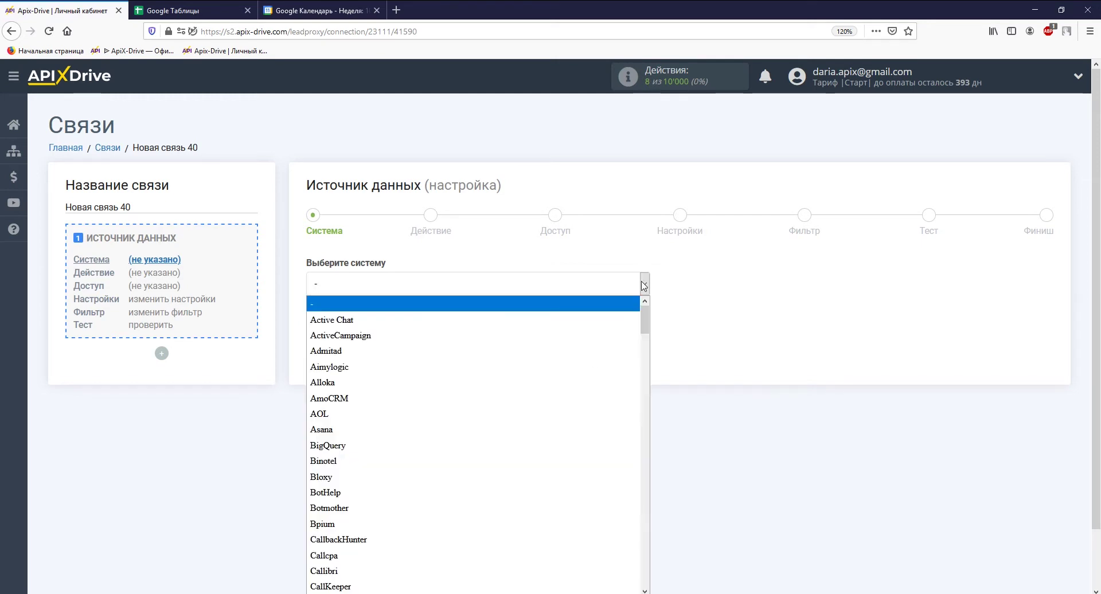
left_click_drag(645, 304, 645, 381)
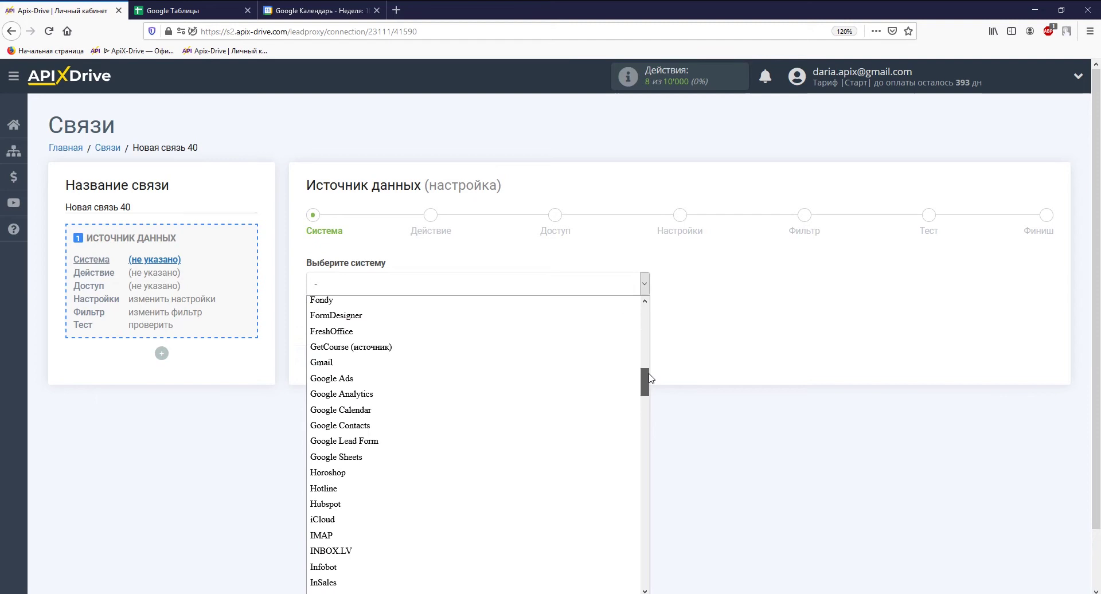
left_click(597, 456)
left_click(401, 321)
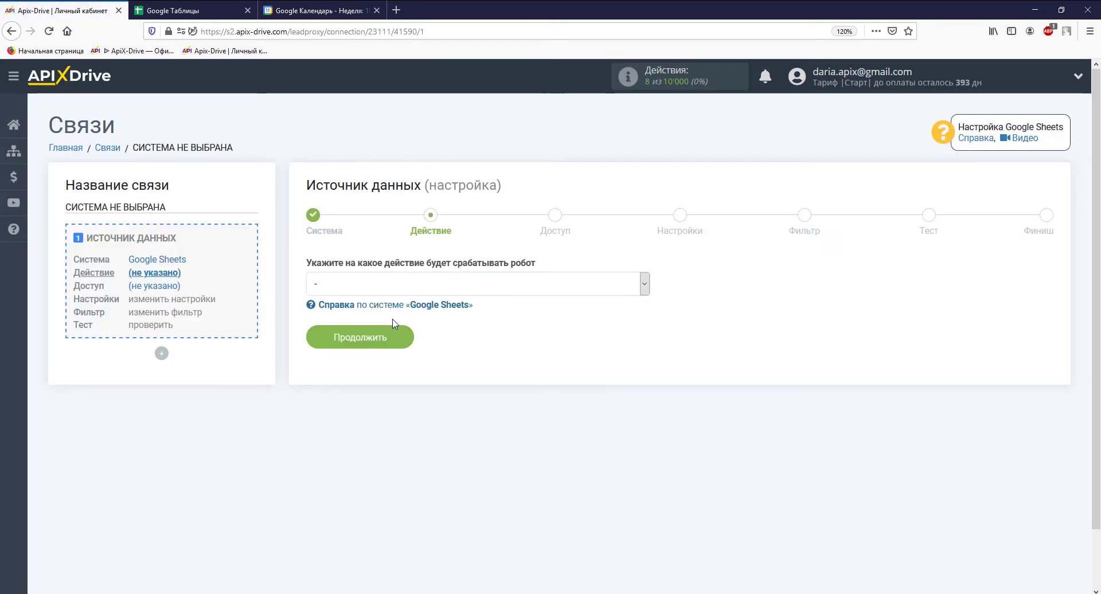
left_click(399, 285)
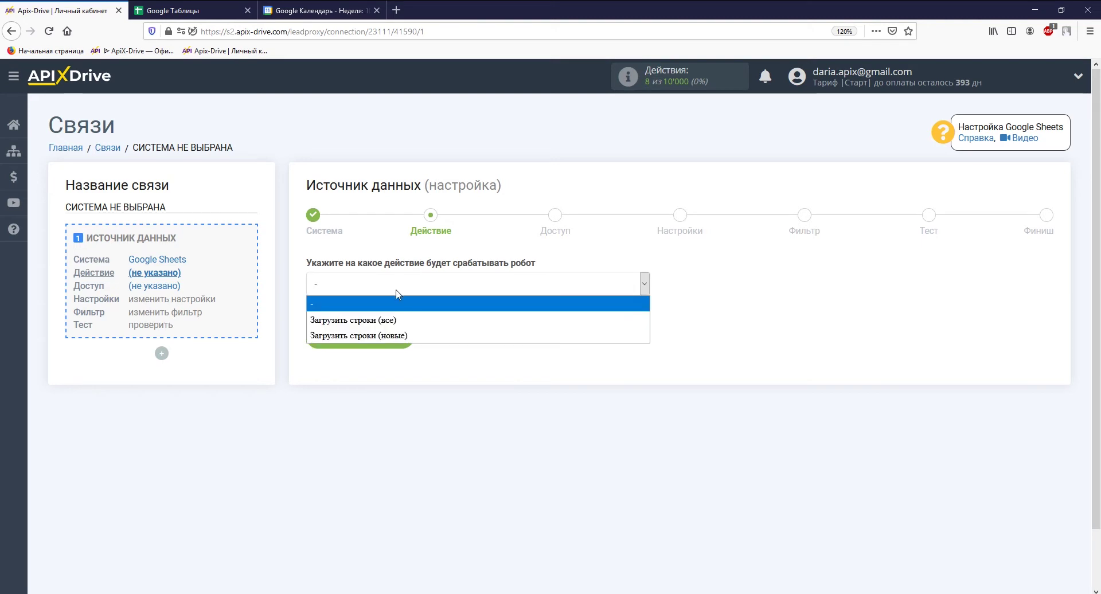
left_click(399, 332)
left_click(399, 333)
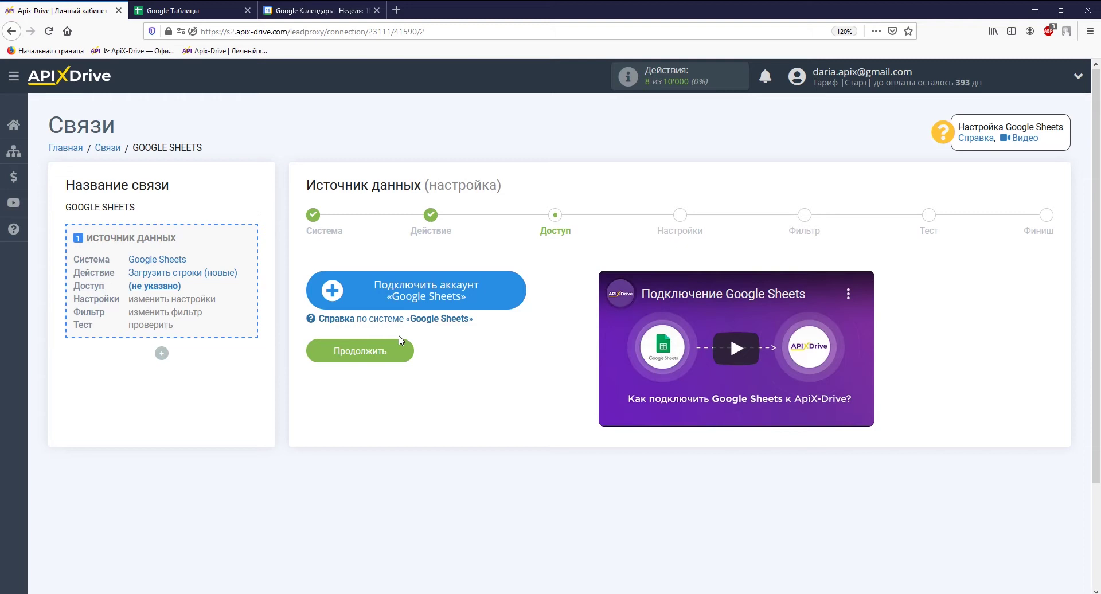
Step: Sign in with the Google account's e-mail and password and grant spreadsheet access
left_click(357, 295)
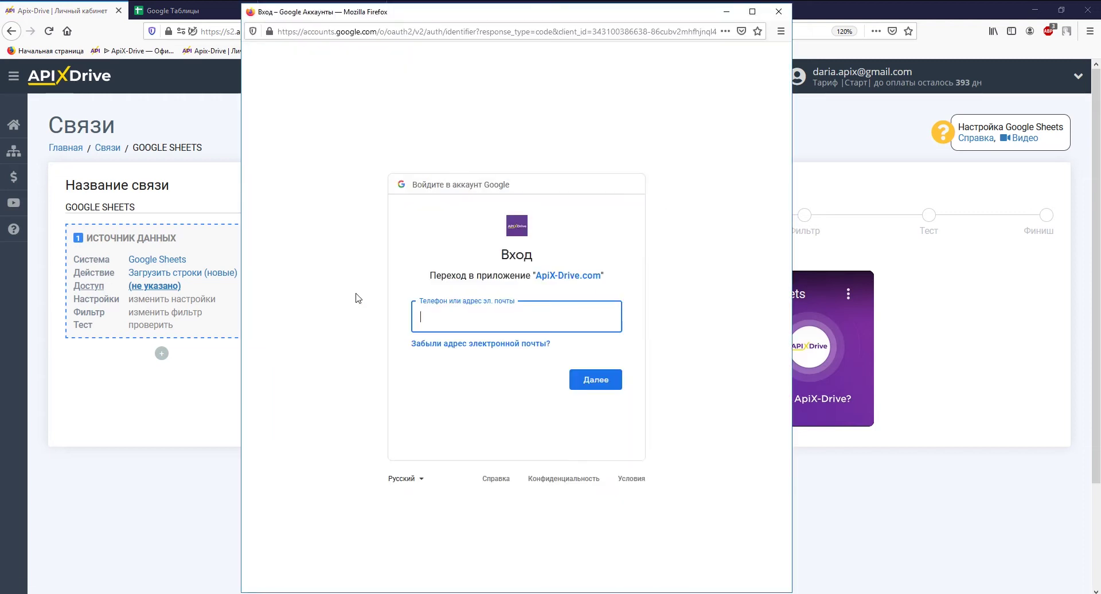
key("Return")
type("•")
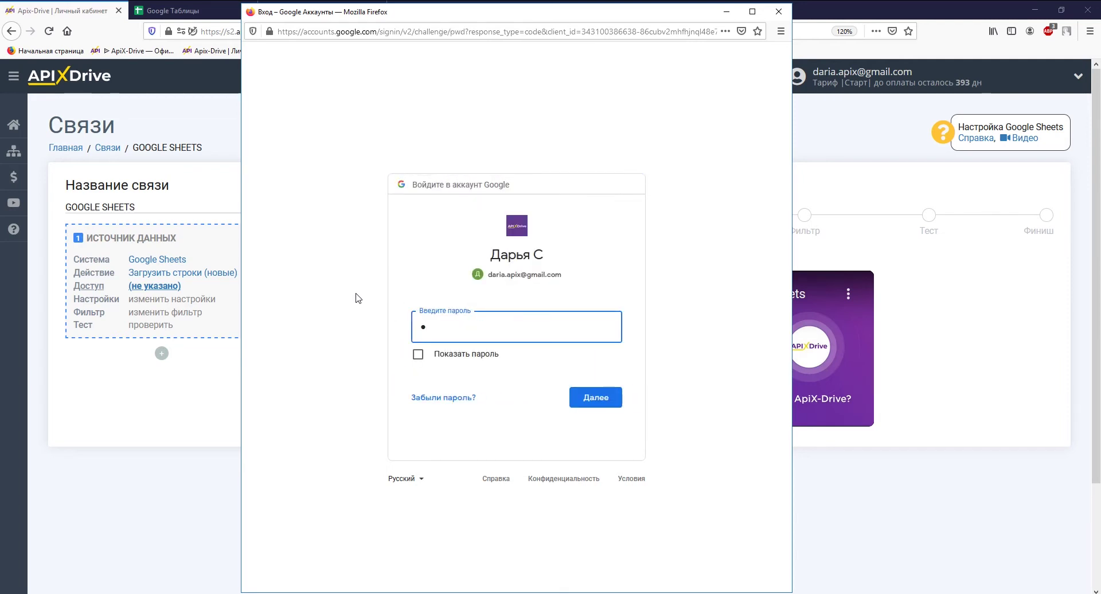
type("••••••")
type("•••")
key("Return")
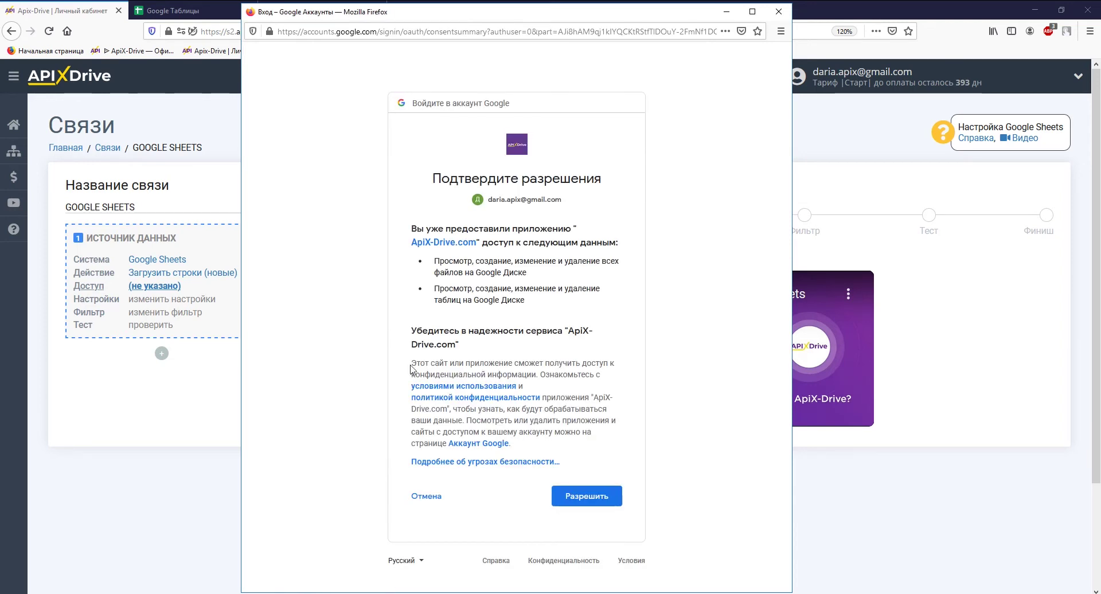
left_click(585, 497)
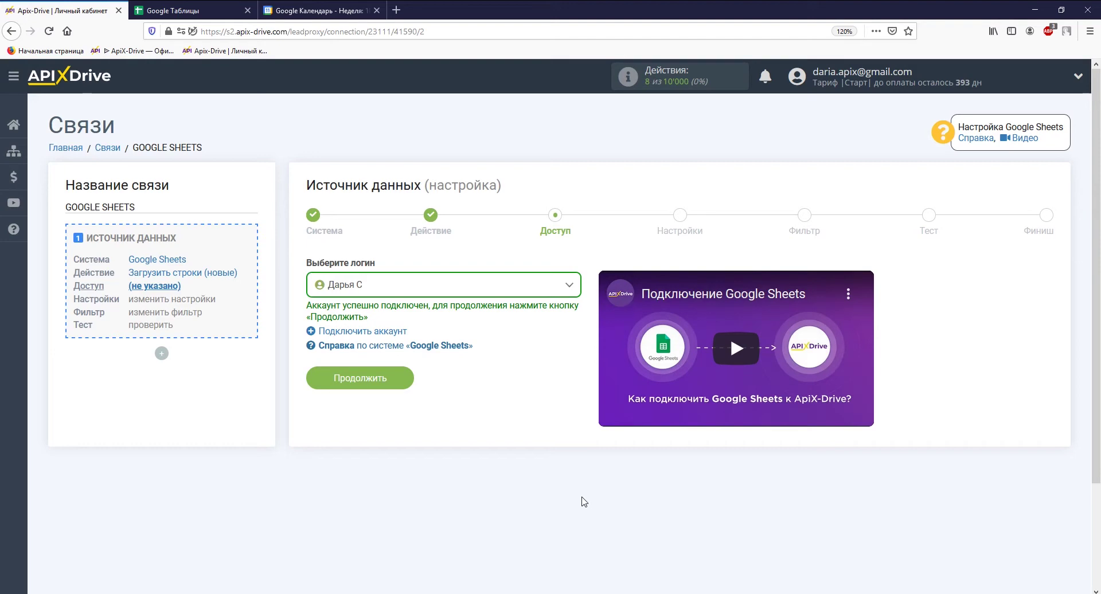
Step: Set the source to file Встречи, sheet Лист1, starting from row 1
left_click(407, 379)
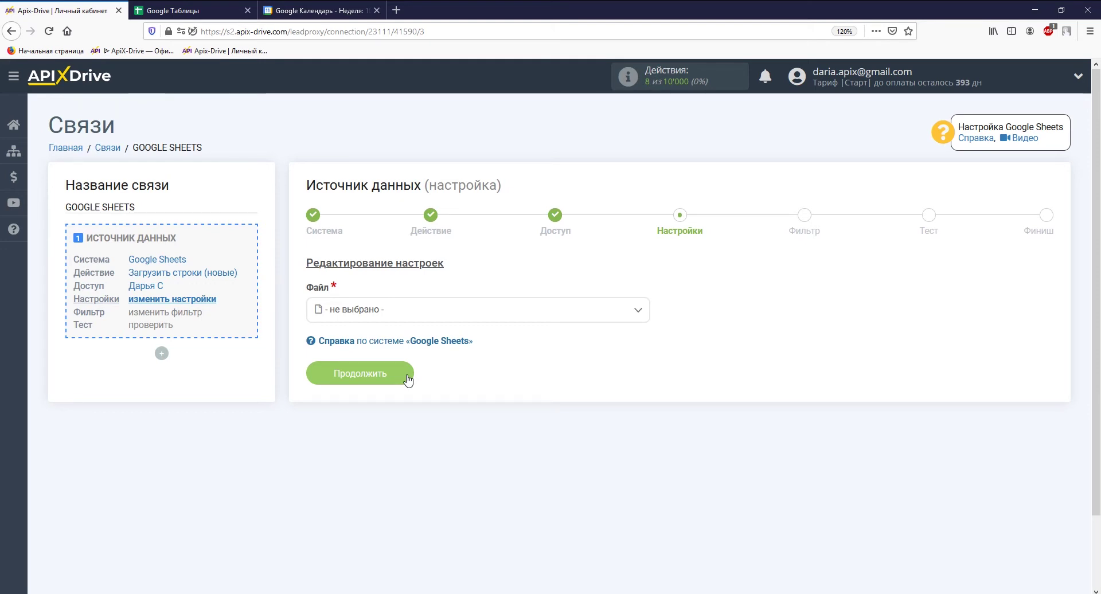
left_click(405, 317)
left_click(355, 378)
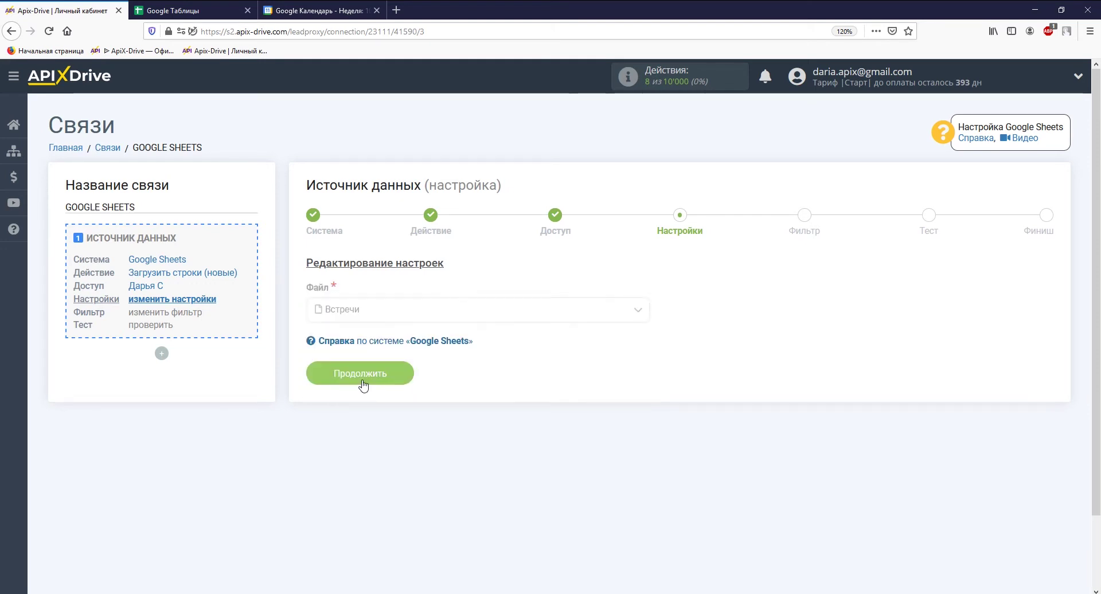
left_click(361, 371)
left_click(351, 443)
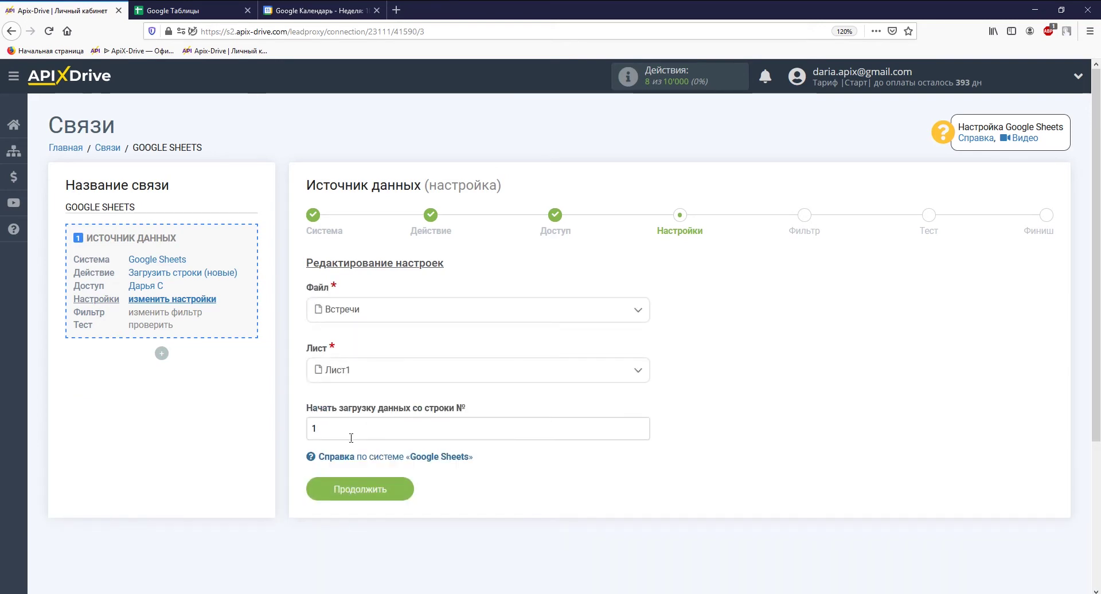
left_click(381, 486)
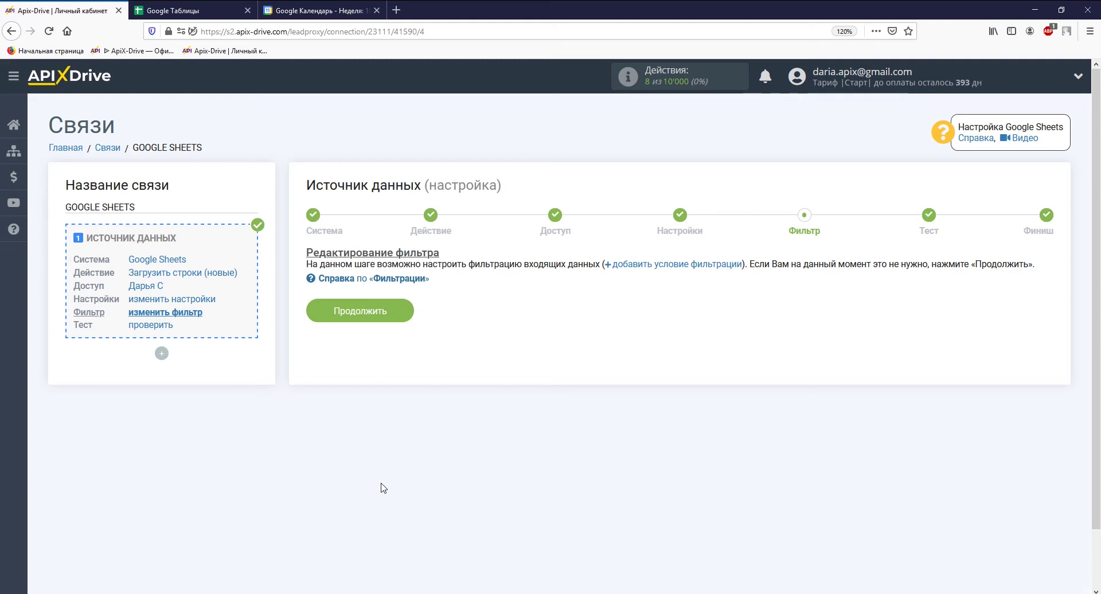
Step: Skip the filter, review the sample meeting row, and finish the source setup
left_click(390, 317)
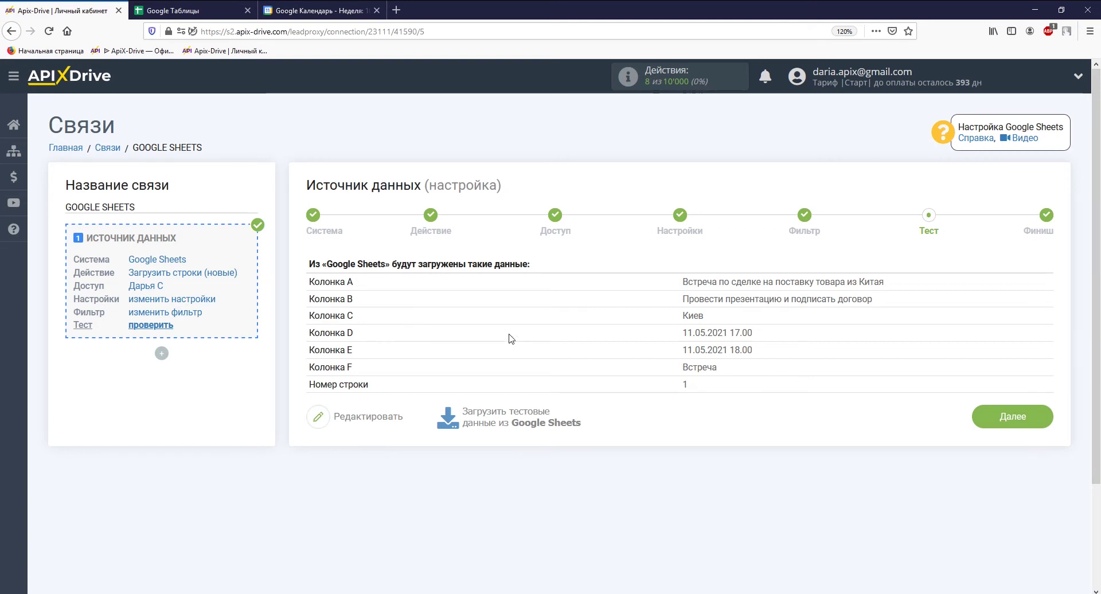
left_click(994, 417)
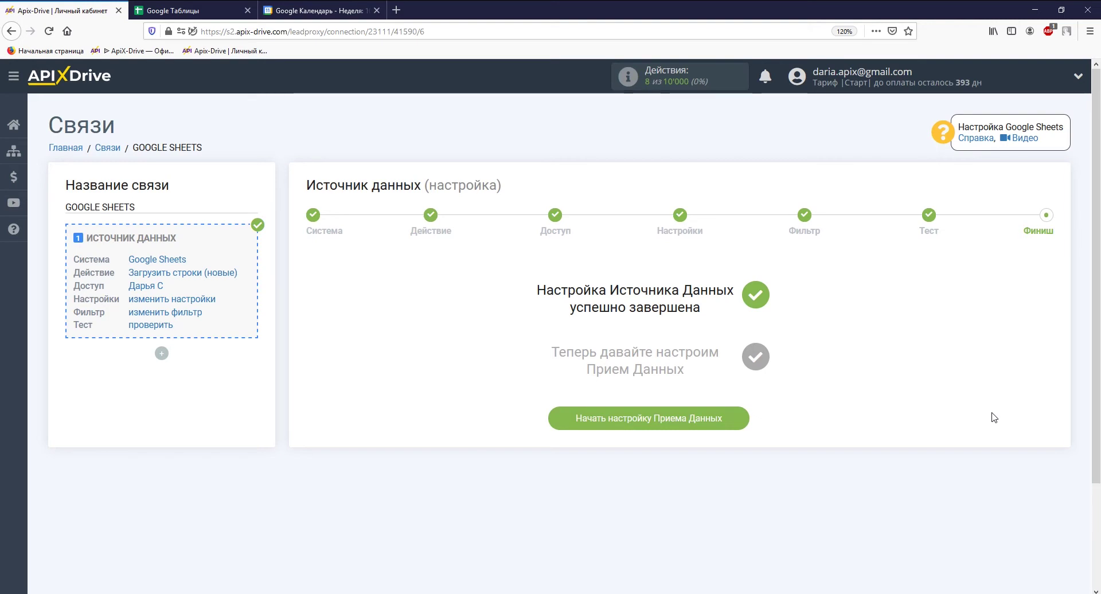
left_click(728, 419)
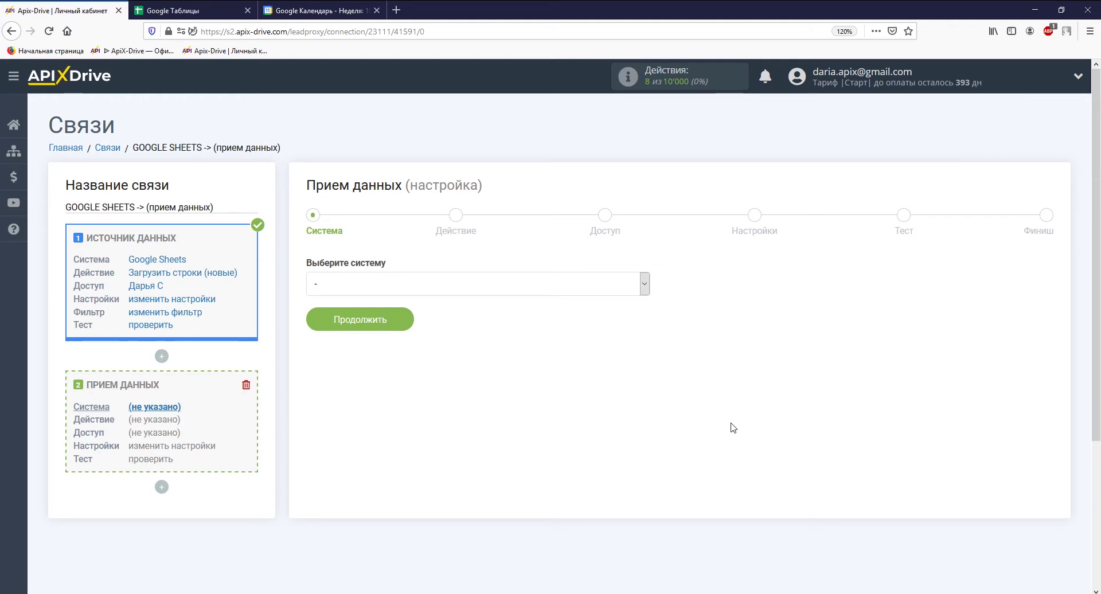
Step: Set the receiver to Google Calendar with the action Создать событие
left_click(644, 284)
left_click_drag(644, 315, 645, 368)
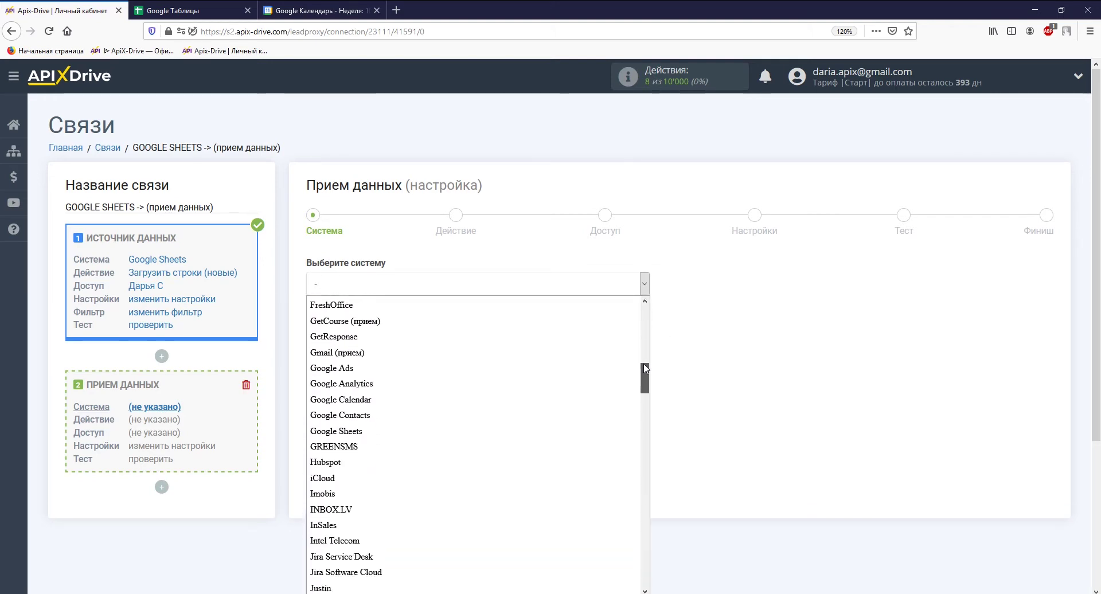
left_click(436, 395)
left_click(408, 326)
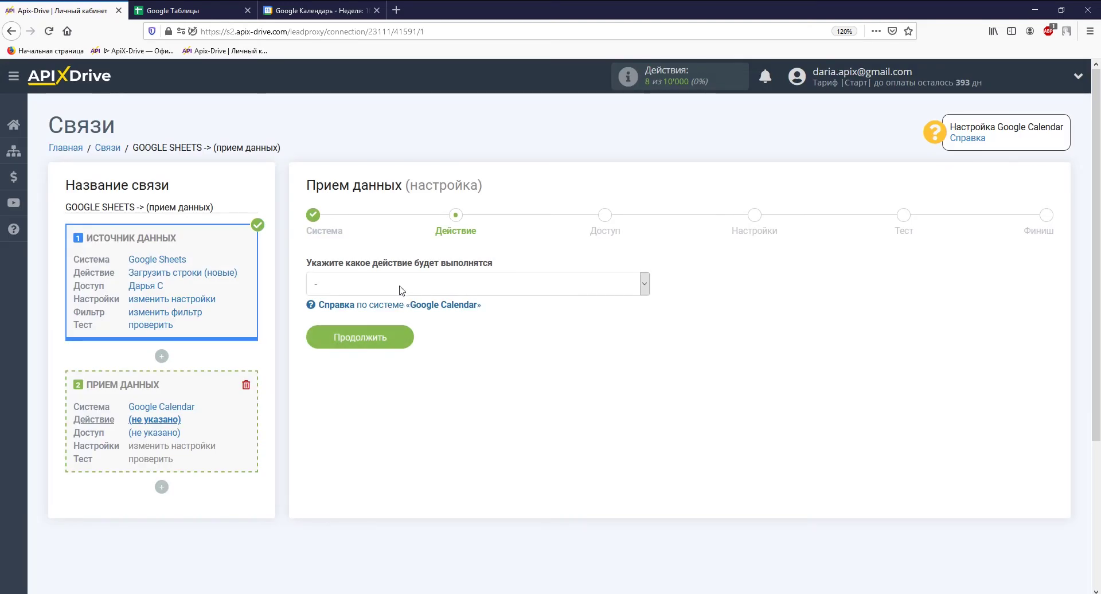
left_click(401, 284)
left_click(398, 315)
left_click(398, 343)
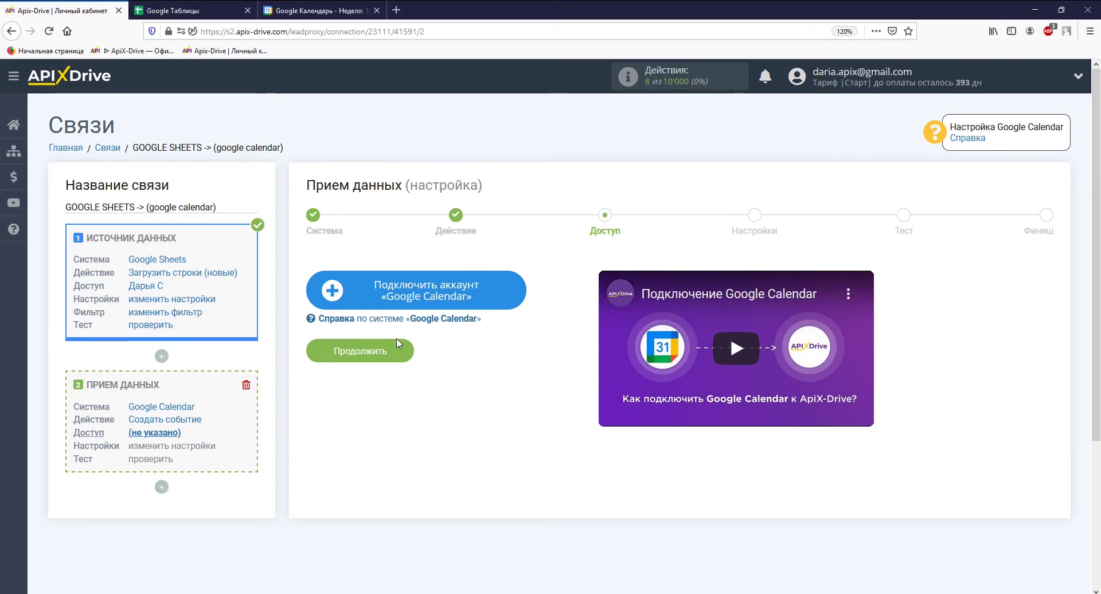
Step: Sign in with the Google account's credentials, allow calendar access, and open the event settings
left_click(352, 291)
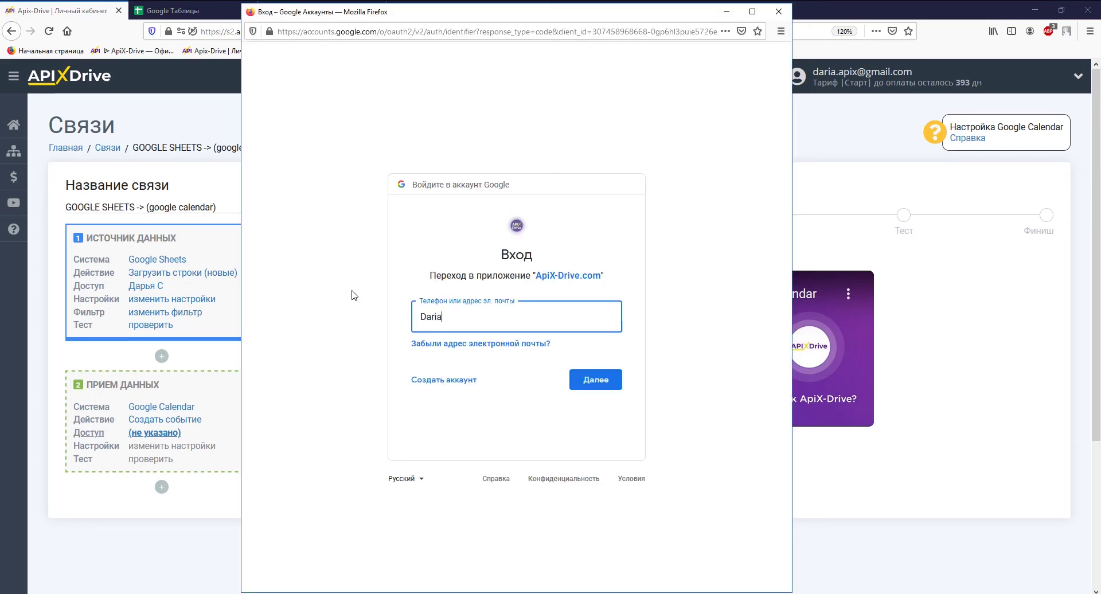
key("Return")
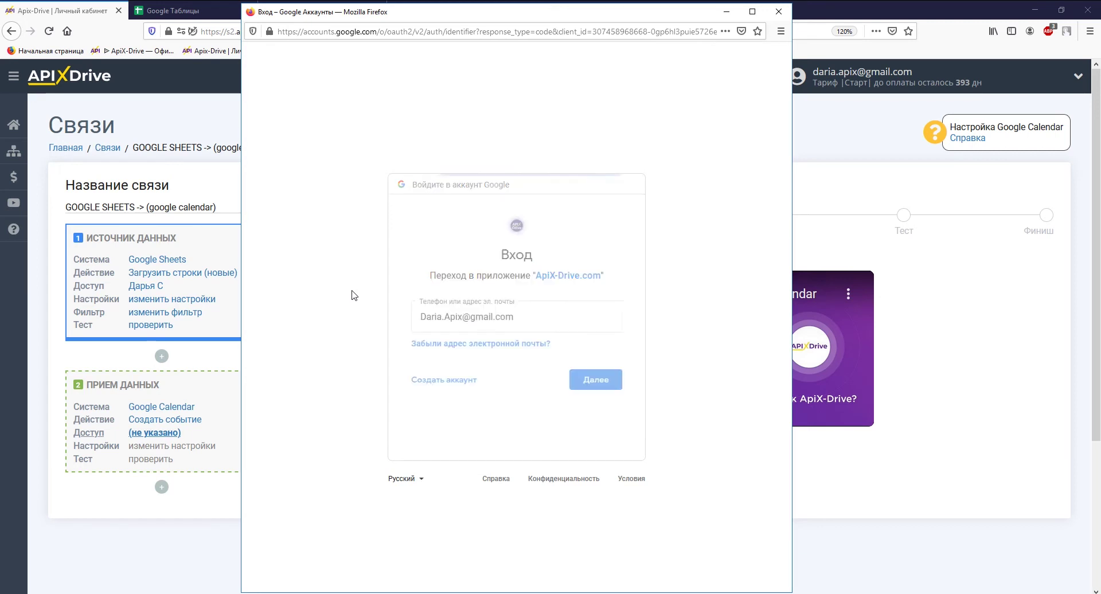
type("•••")
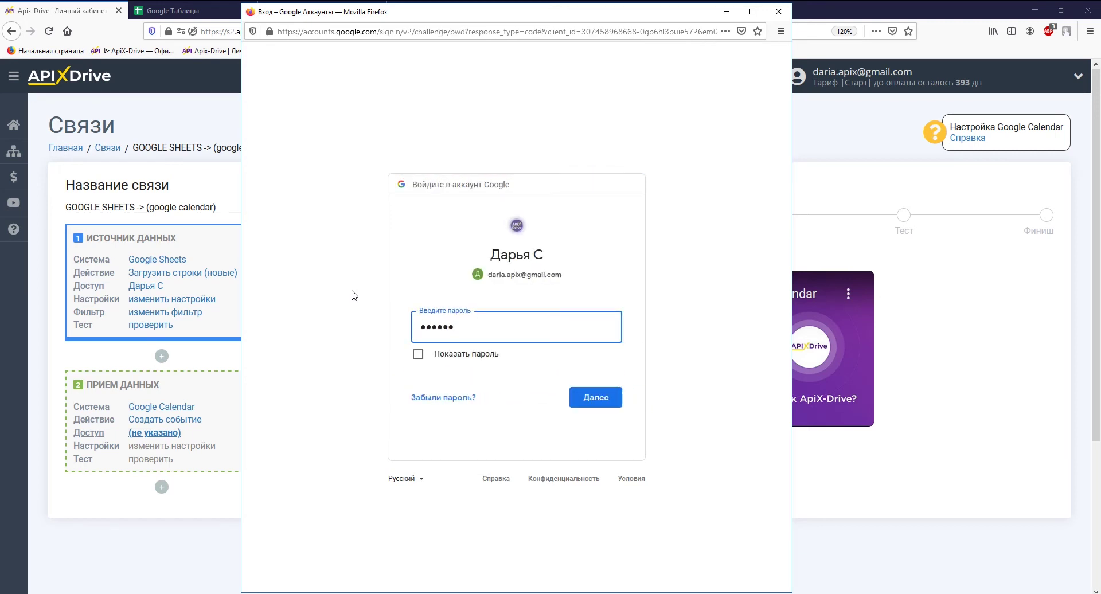
type("••")
key("Return")
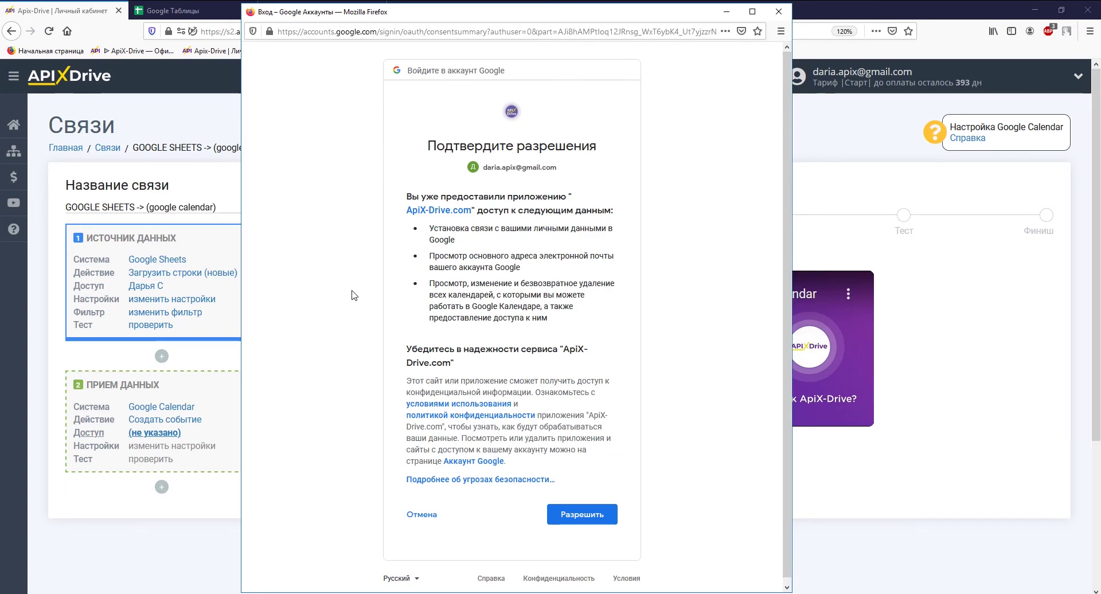
left_click(591, 512)
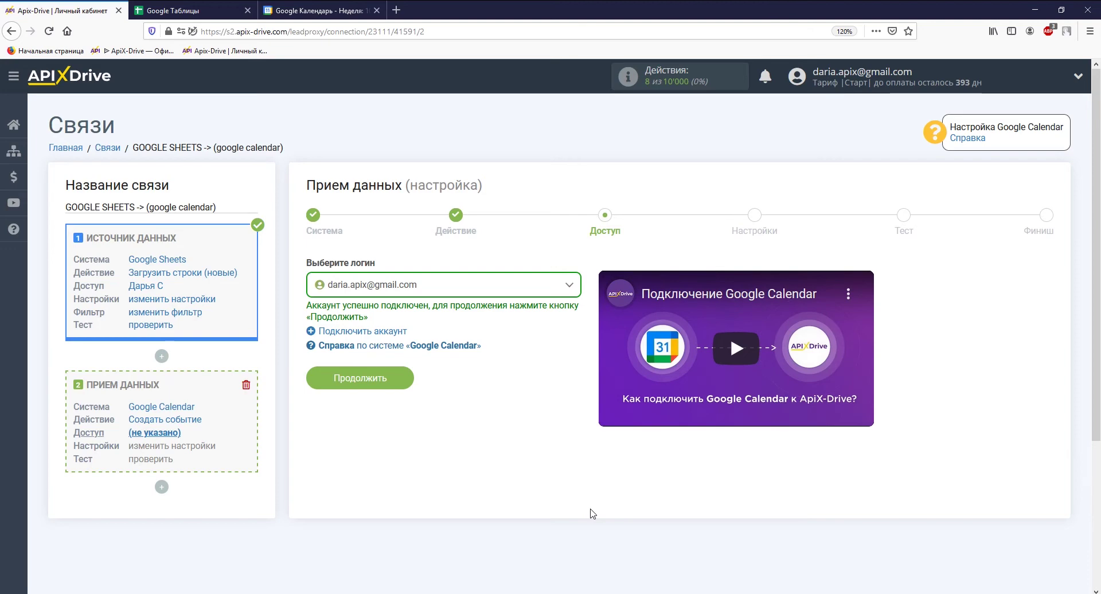
left_click(379, 380)
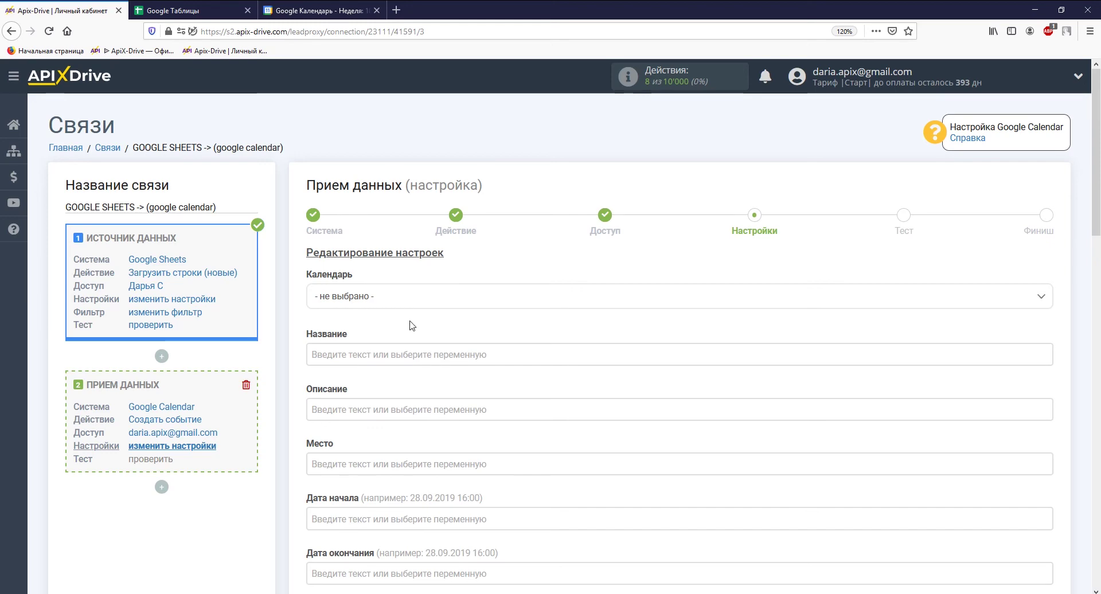
Step: Target the Встречи calendar and fill the title from Колонка A and description from Колонка B
left_click(408, 296)
left_click(352, 388)
left_click(355, 344)
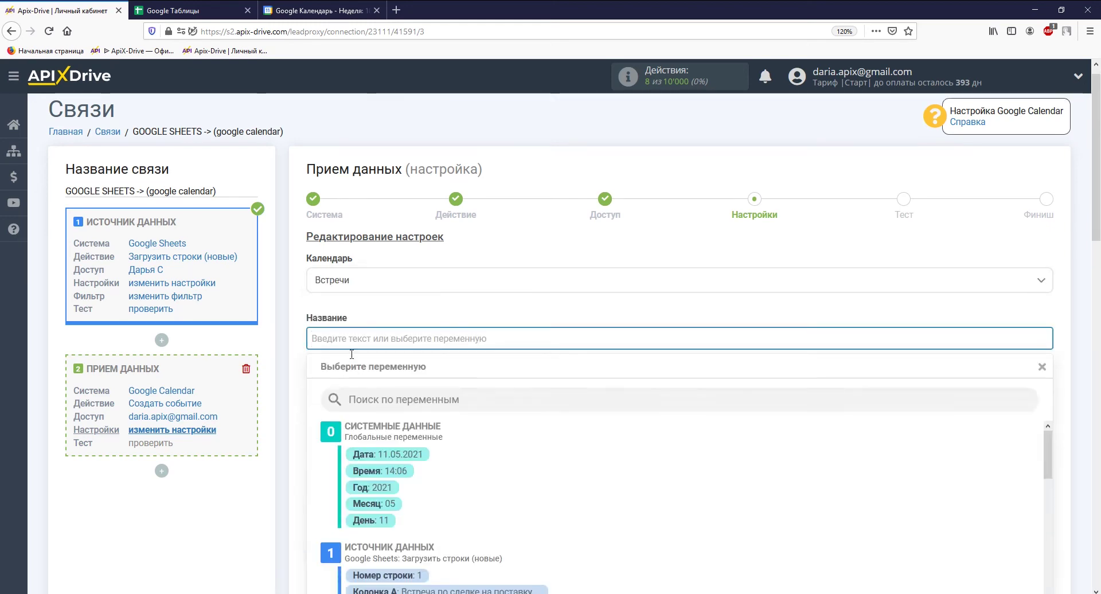
scroll(361, 401, "down", 3)
left_click(366, 416)
left_click(372, 218)
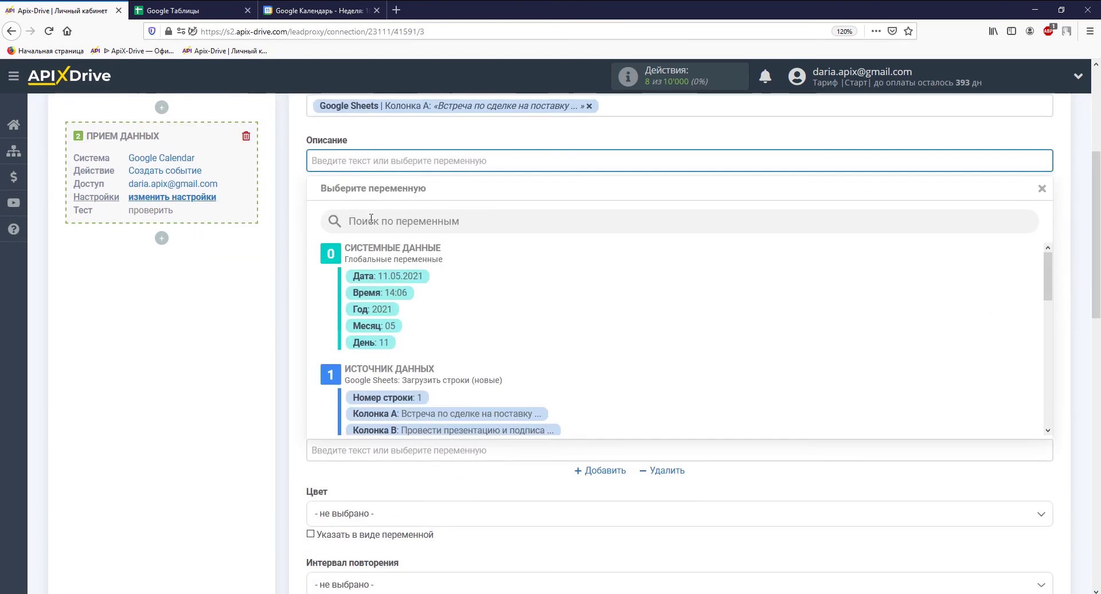
left_click(378, 432)
Step: Map place, start date and end date to Колонка C, D and E
left_click(369, 215)
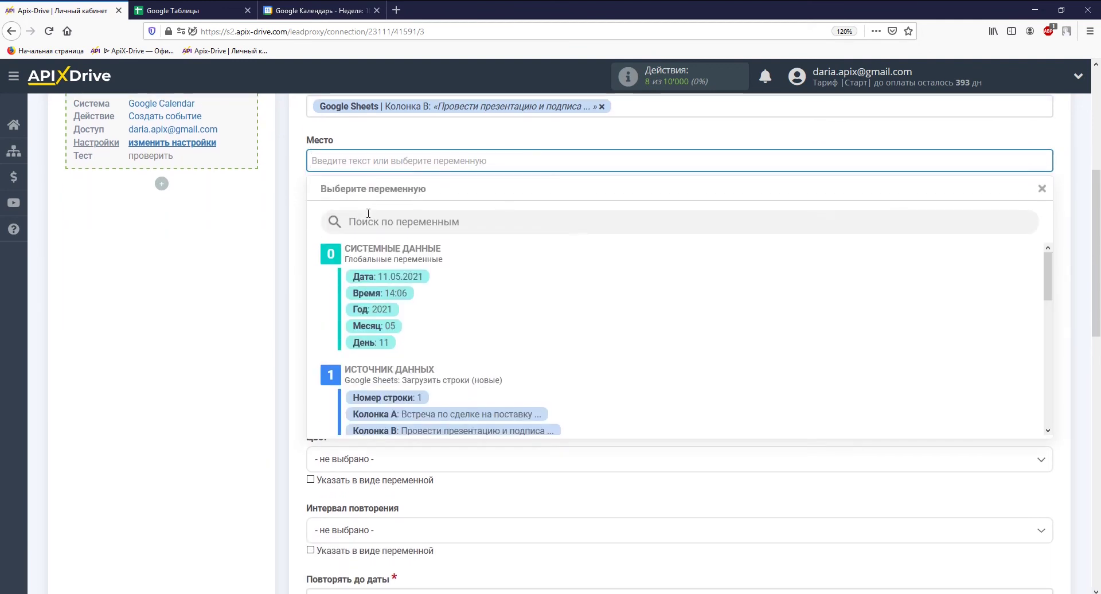
scroll(1053, 288, "down", 1)
scroll(932, 329, "down", 2)
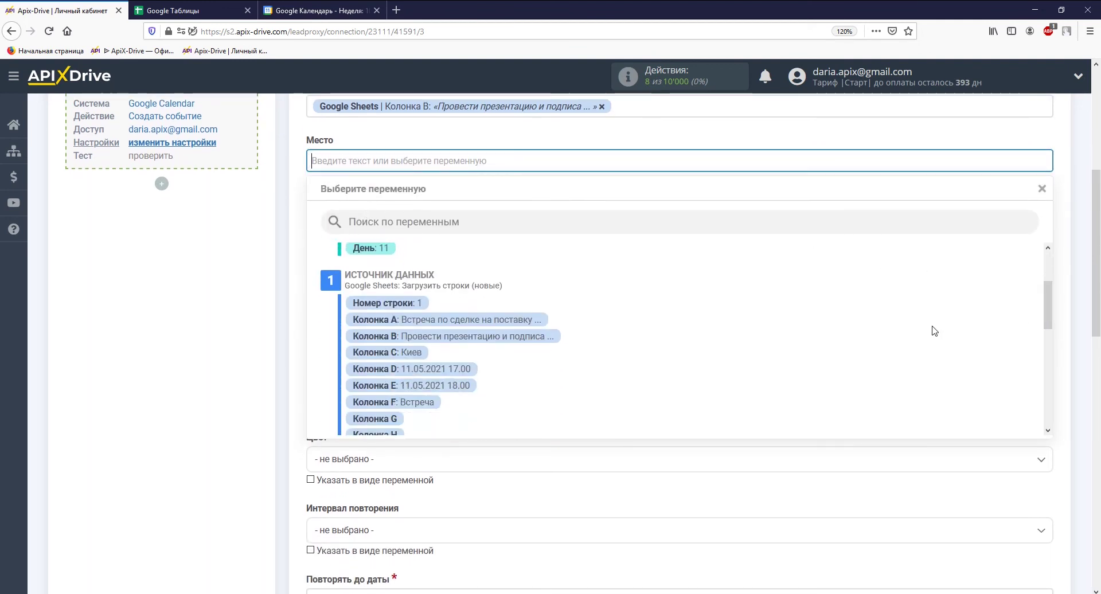
left_click(412, 352)
left_click(399, 217)
scroll(464, 289, "down", 3)
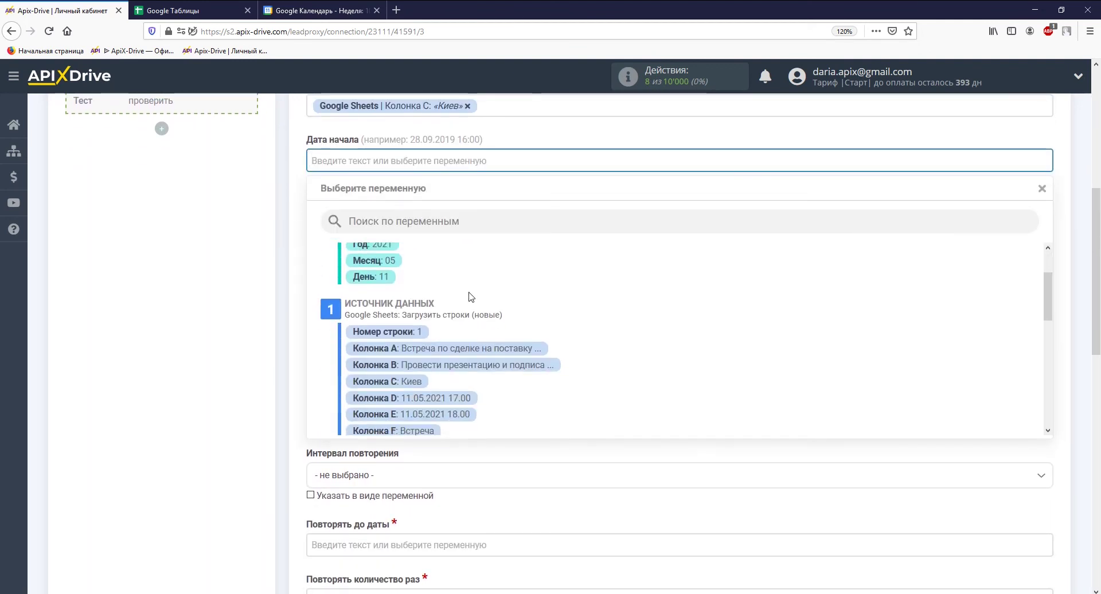
left_click(458, 333)
left_click(455, 220)
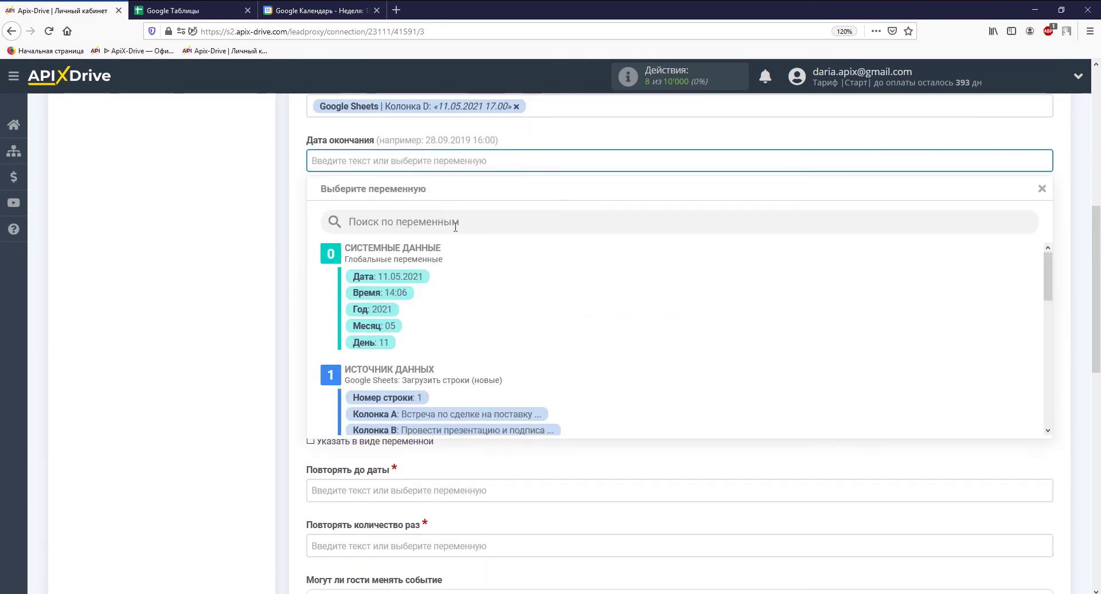
scroll(522, 296, "down", 3)
left_click(453, 285)
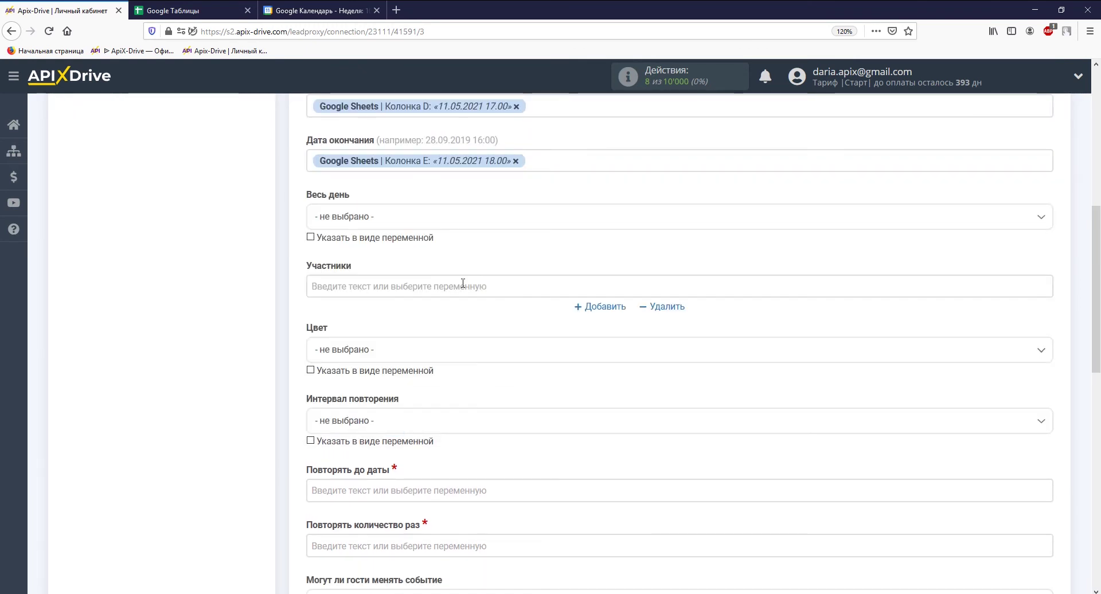
Step: Make the event all-day, repeating daily until the current system date
left_click(456, 227)
left_click(320, 307)
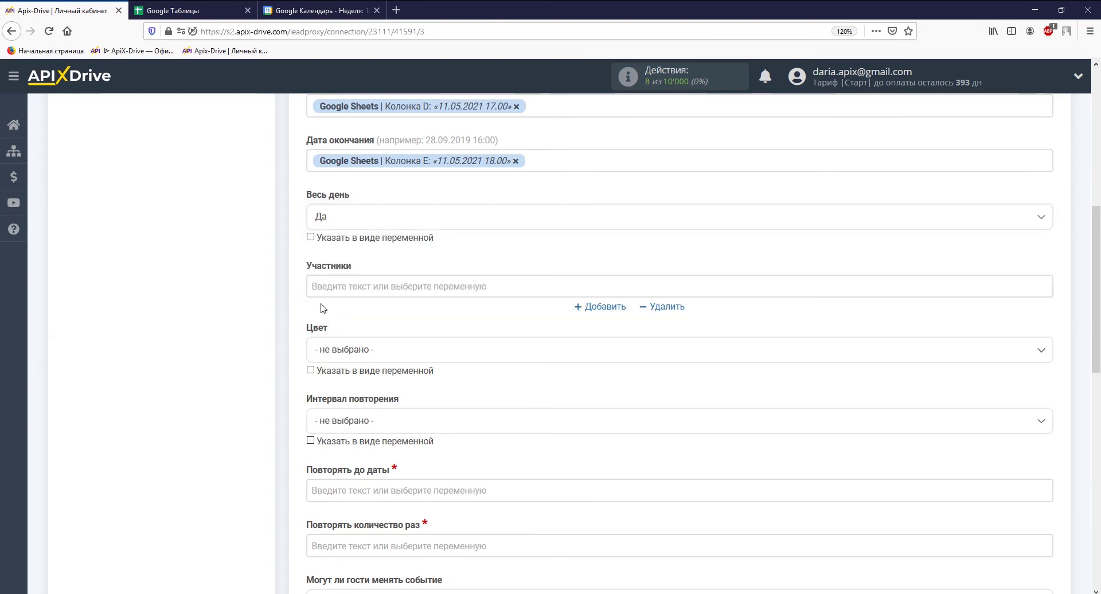
left_click(340, 420)
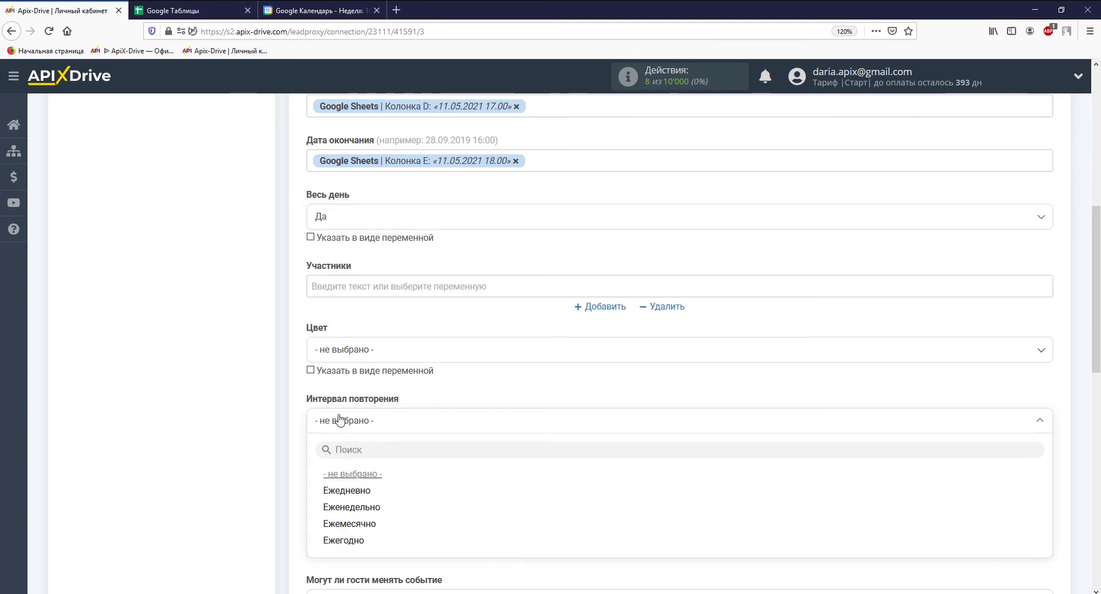
left_click(338, 491)
scroll(337, 492, "down", 3)
left_click(344, 338)
scroll(369, 284, "down", 3)
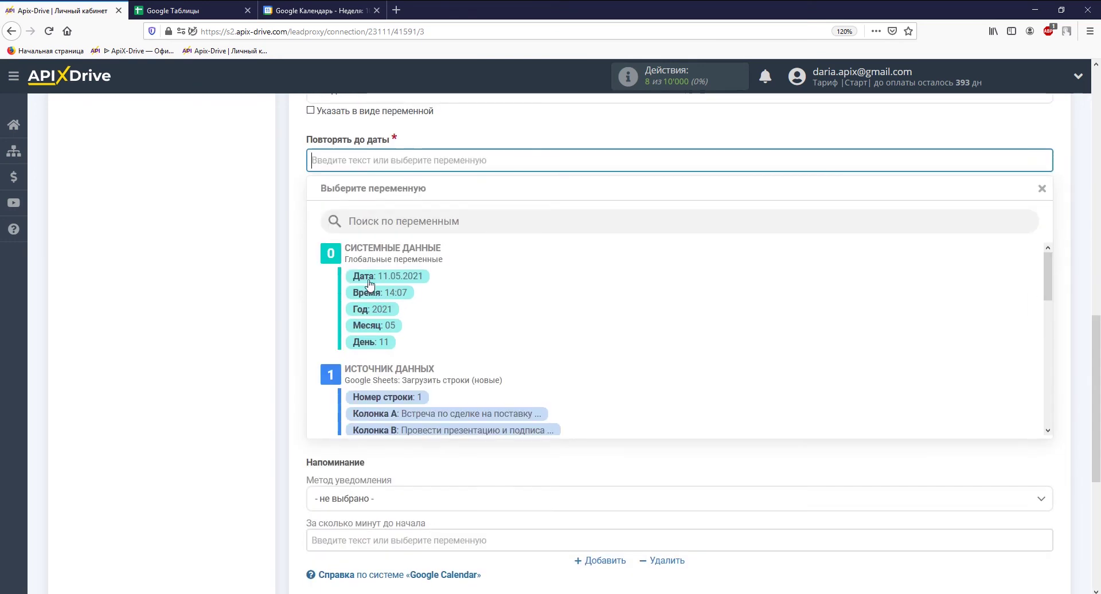
left_click(371, 279)
Step: Set the repeat count to 1, turn the default reminder on, and save the settings
left_click(370, 215)
scroll(369, 217, "down", 1)
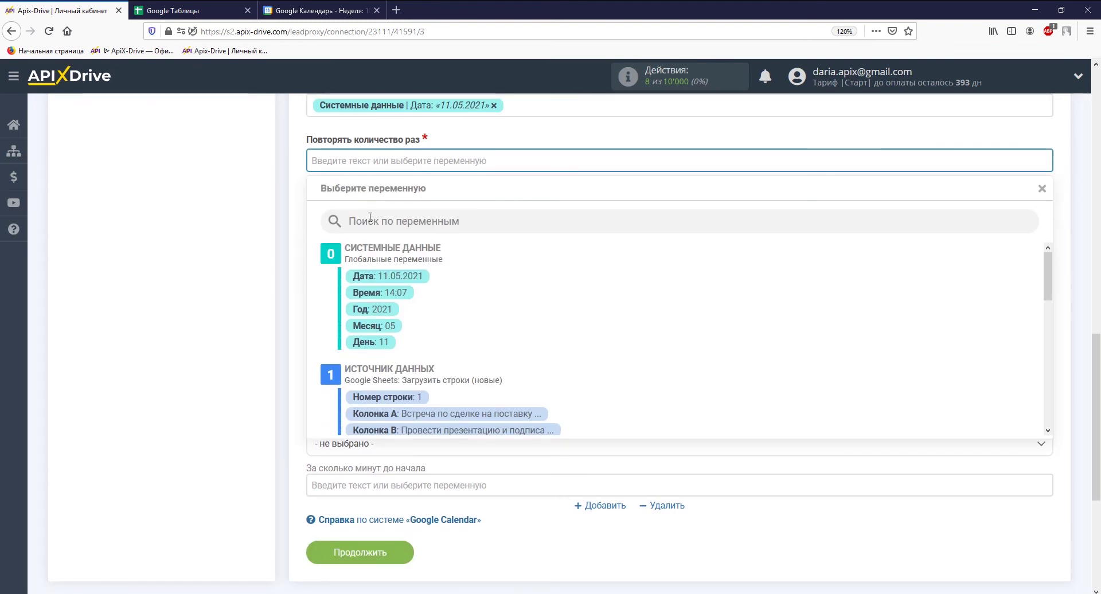
type("1")
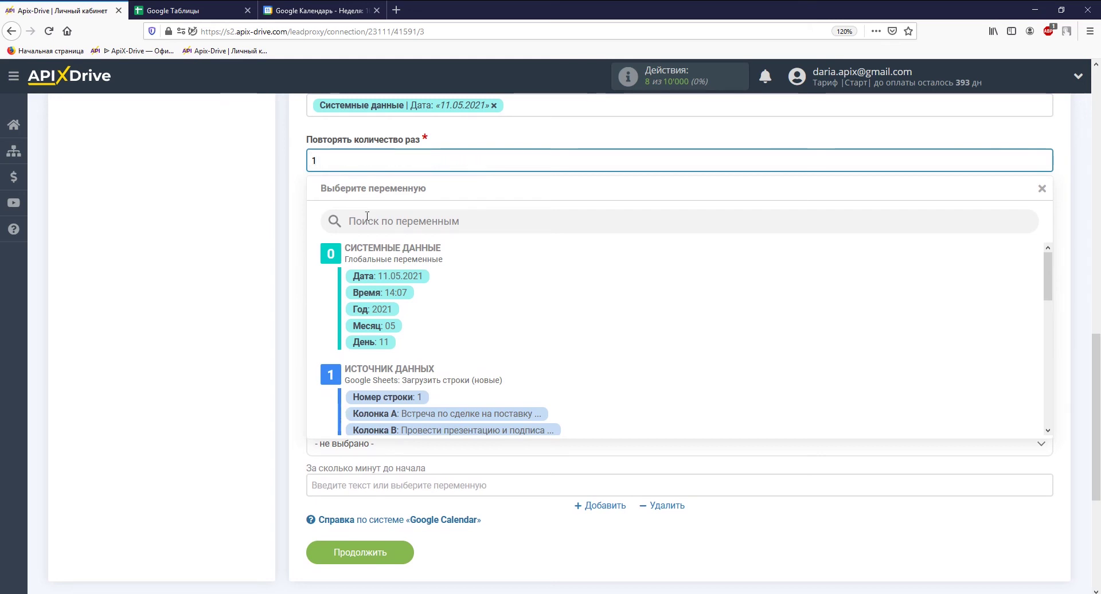
left_click(222, 254)
left_click(381, 361)
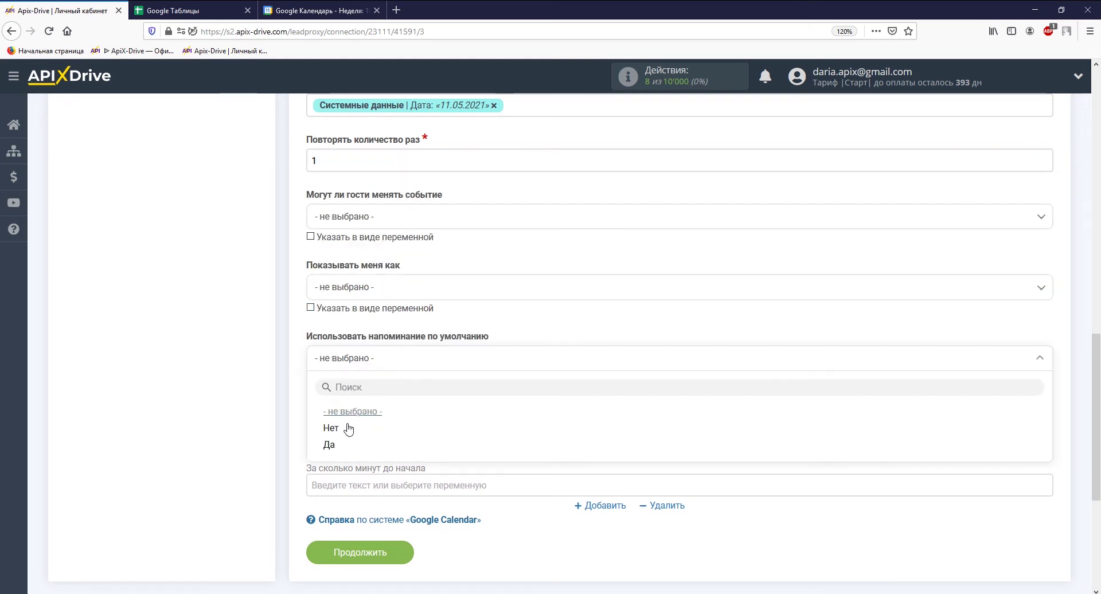
left_click(329, 445)
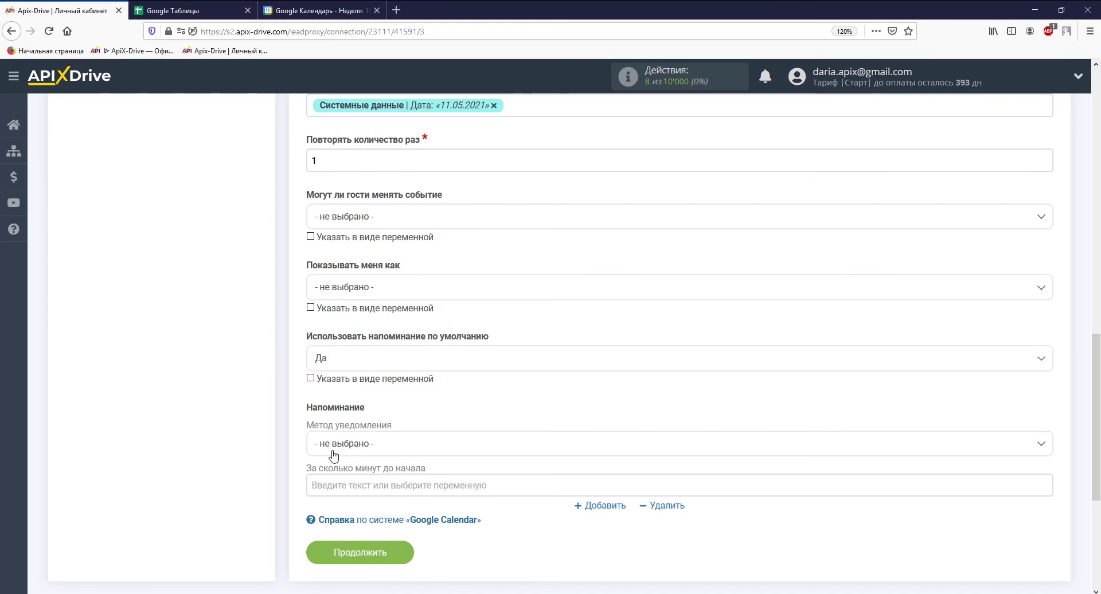
left_click(343, 559)
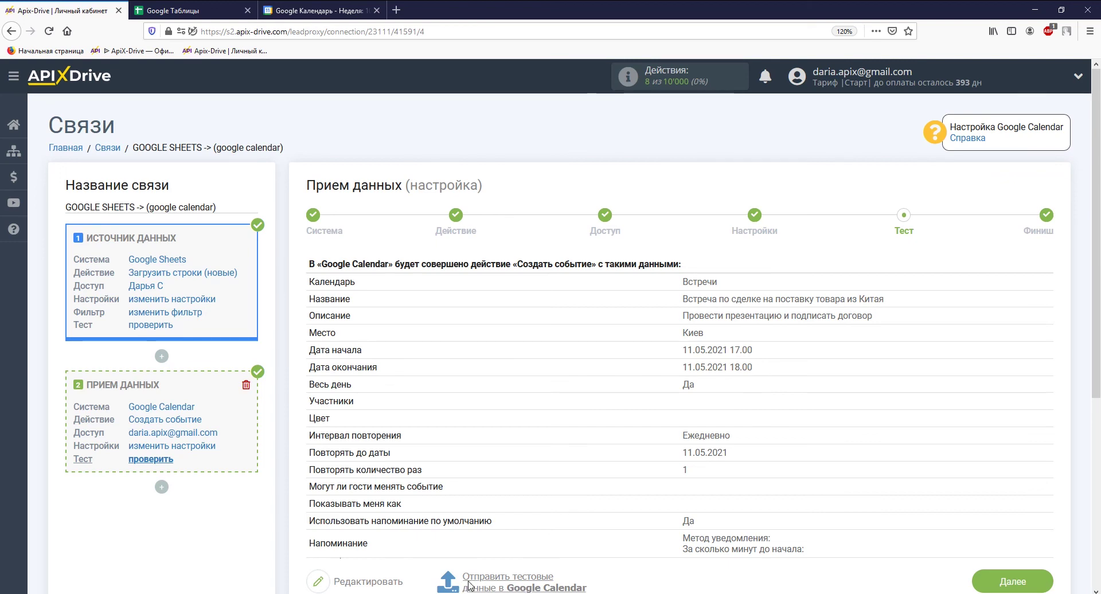
Step: Send the test event to Google Calendar and switch to the Google Calendar tab
left_click(470, 583)
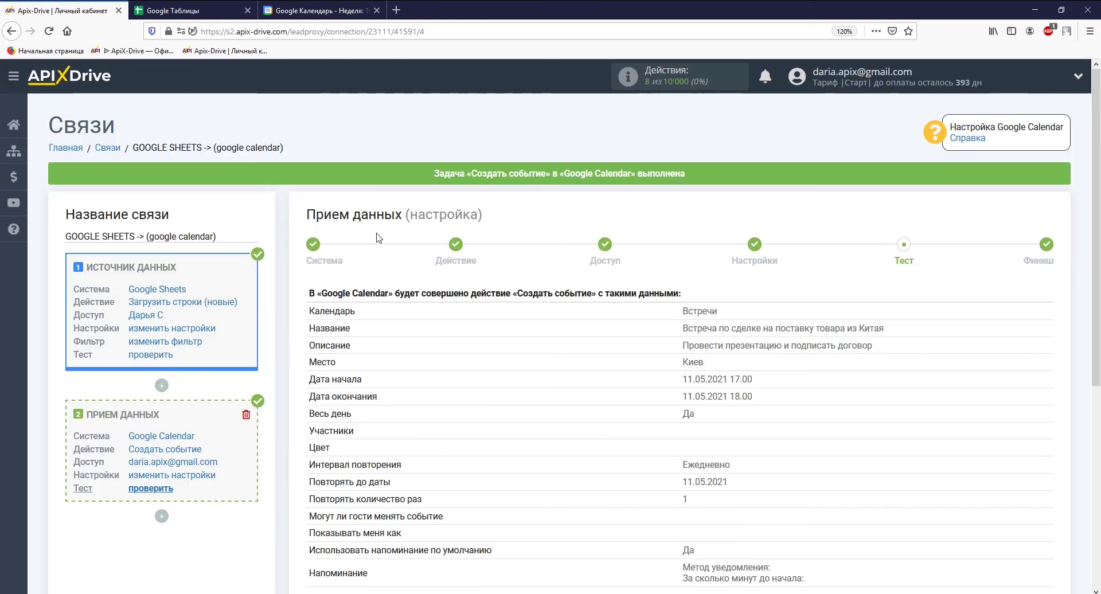
left_click(319, 10)
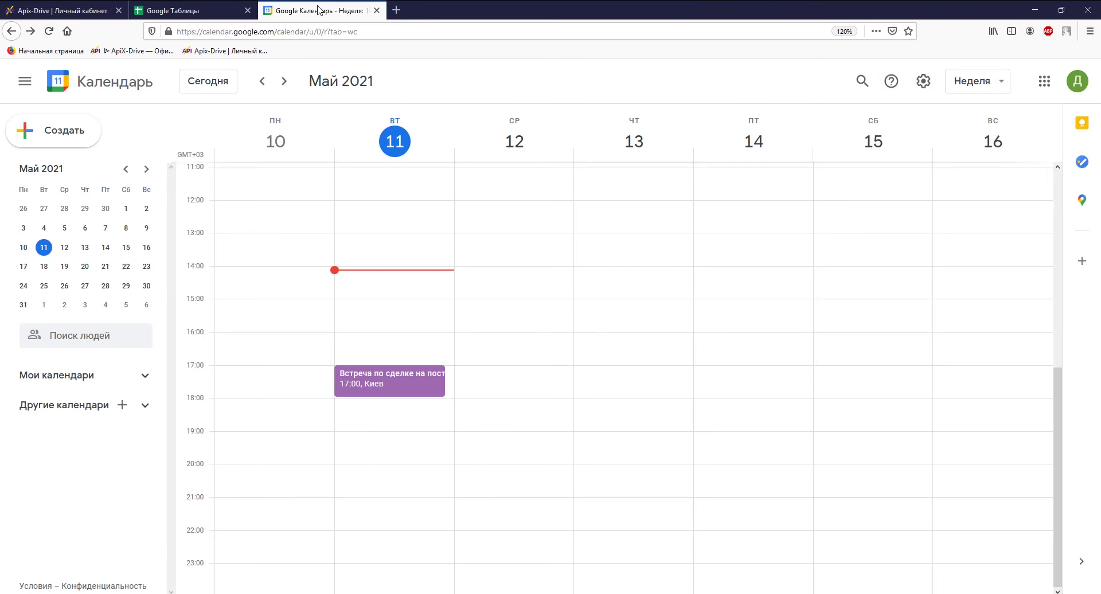
Step: View the 11 May event's details, then return to the ApiX-Drive tab
left_click(405, 393)
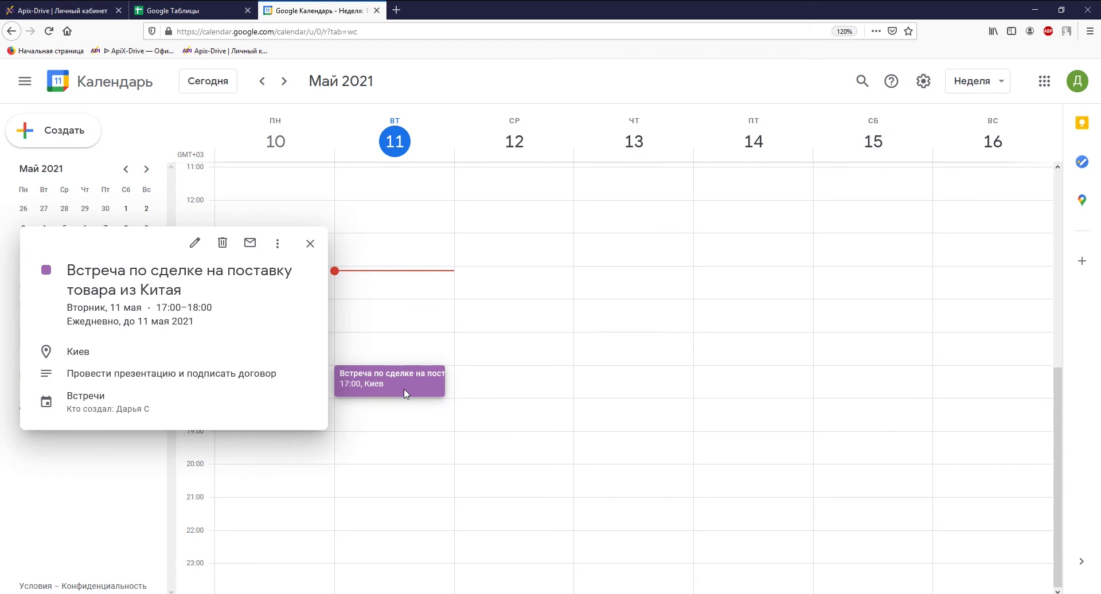
left_click(60, 10)
Step: Complete the Google Calendar step and enable auto-update on the Финиш screen (default every 10 минут)
scroll(451, 317, "down", 4)
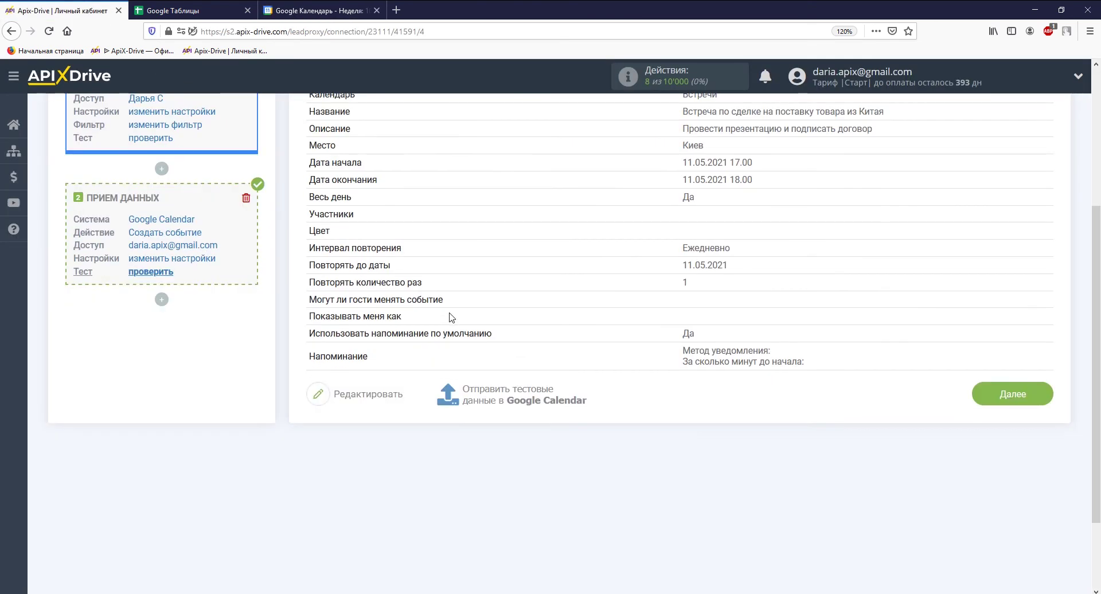
left_click(978, 394)
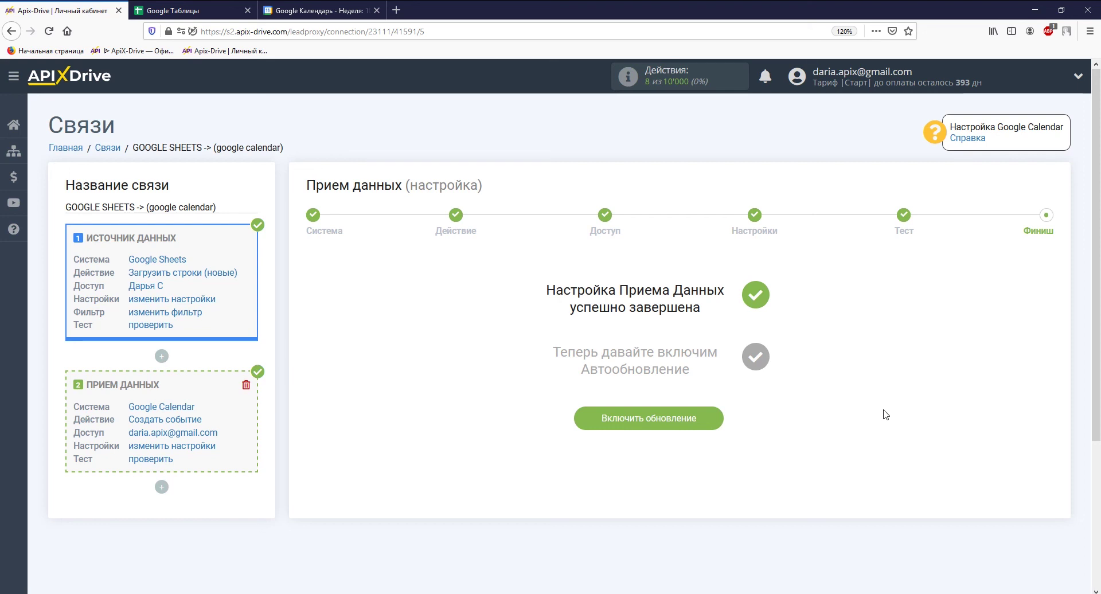
left_click(699, 425)
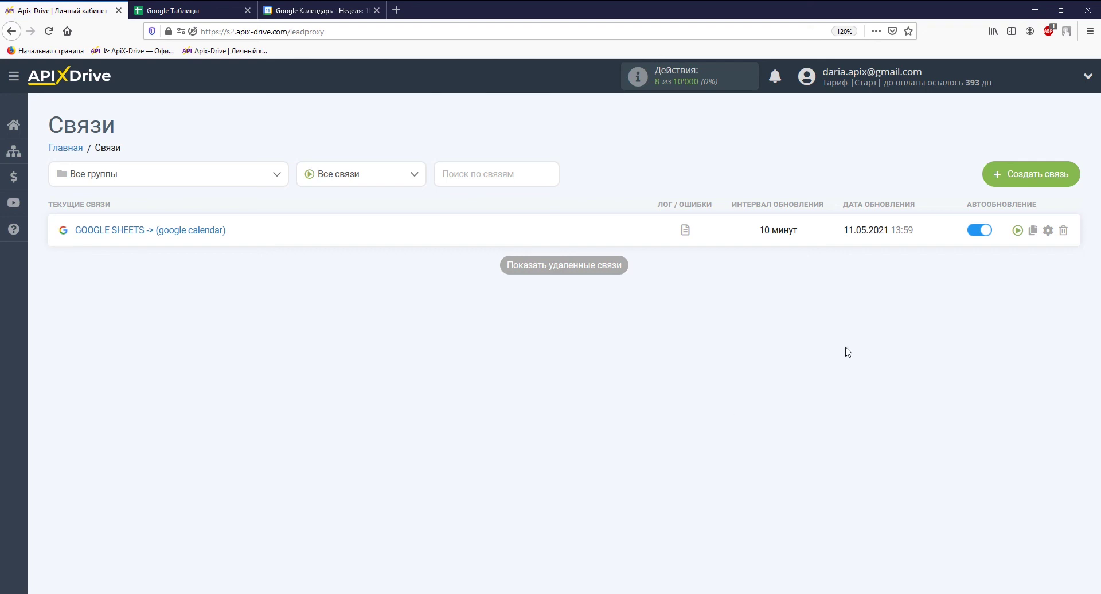
Step: Change the connection's Интервал обновления to 5 минут in its settings and save
left_click(1048, 230)
left_click(682, 335)
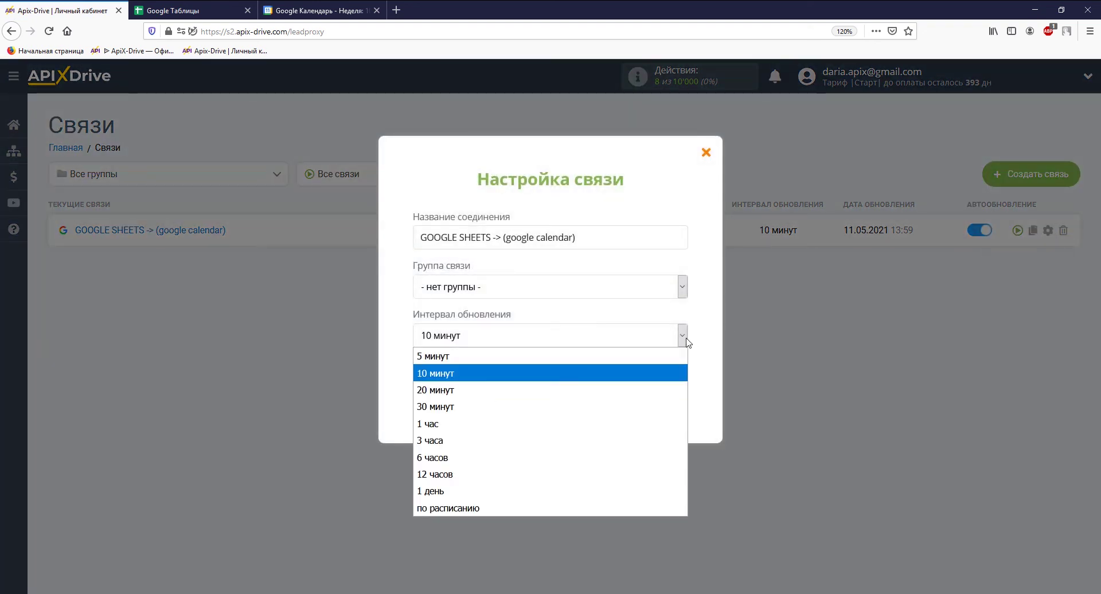
left_click(583, 355)
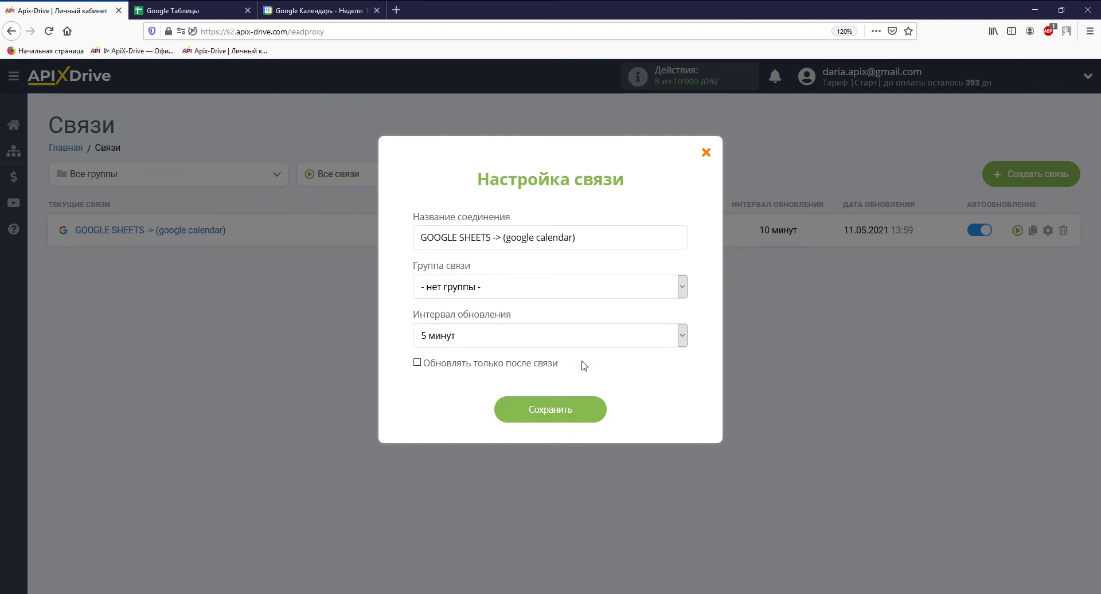
left_click(579, 411)
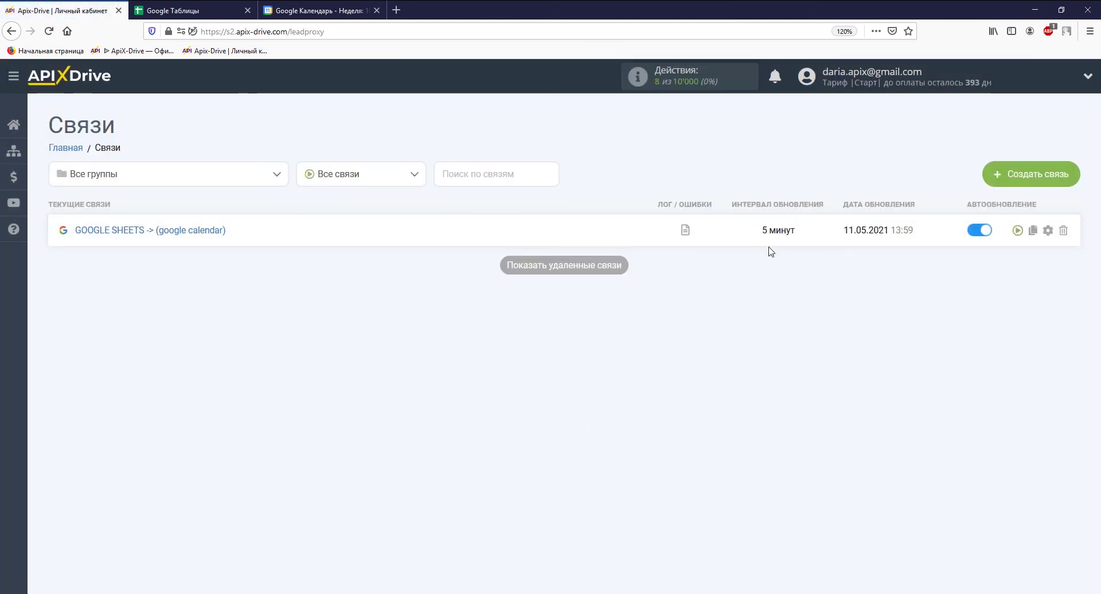